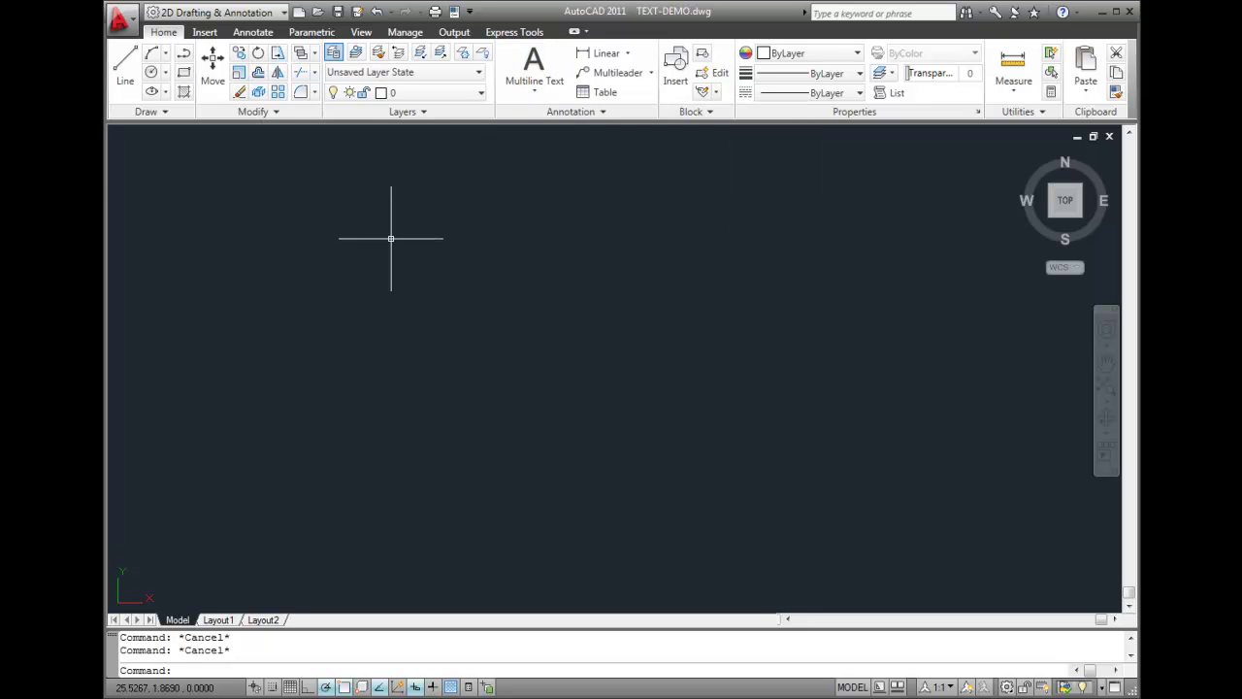
- Start a multiline text object and define its boundary box in the upper part of the drawing, with a diagonal of about 8.8 units
{"action": "left_click", "coordinate": [258, 33]}
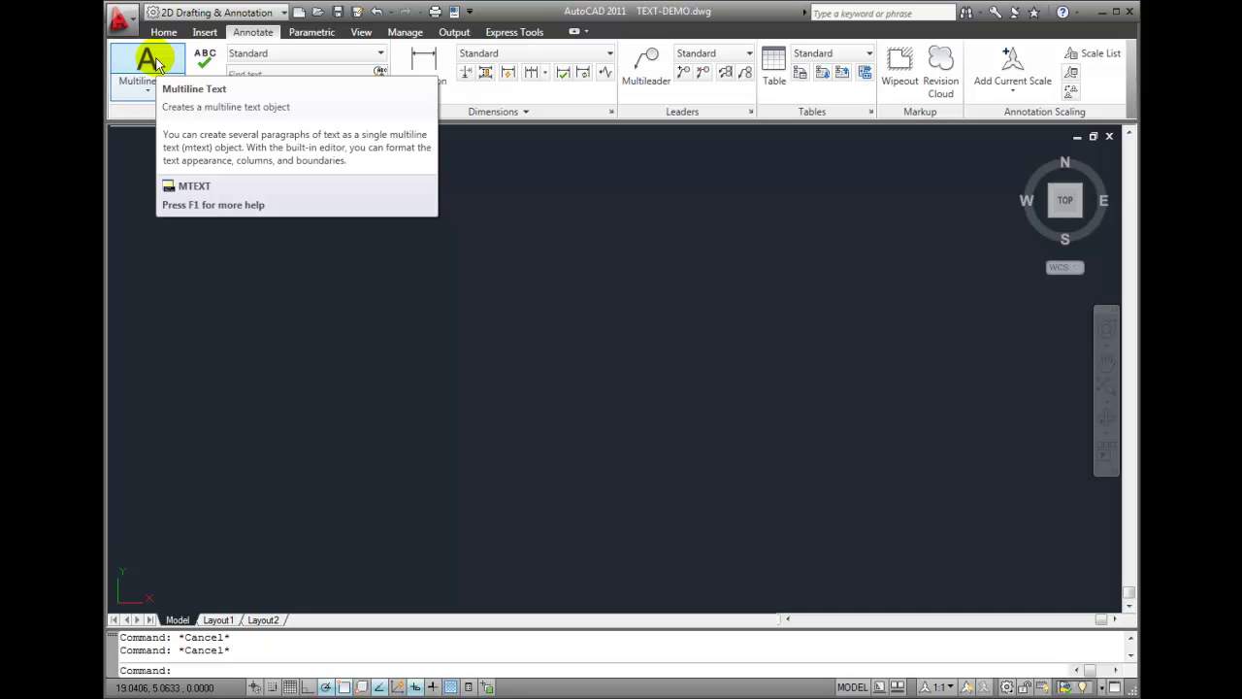
{"action": "left_click", "coordinate": [150, 61]}
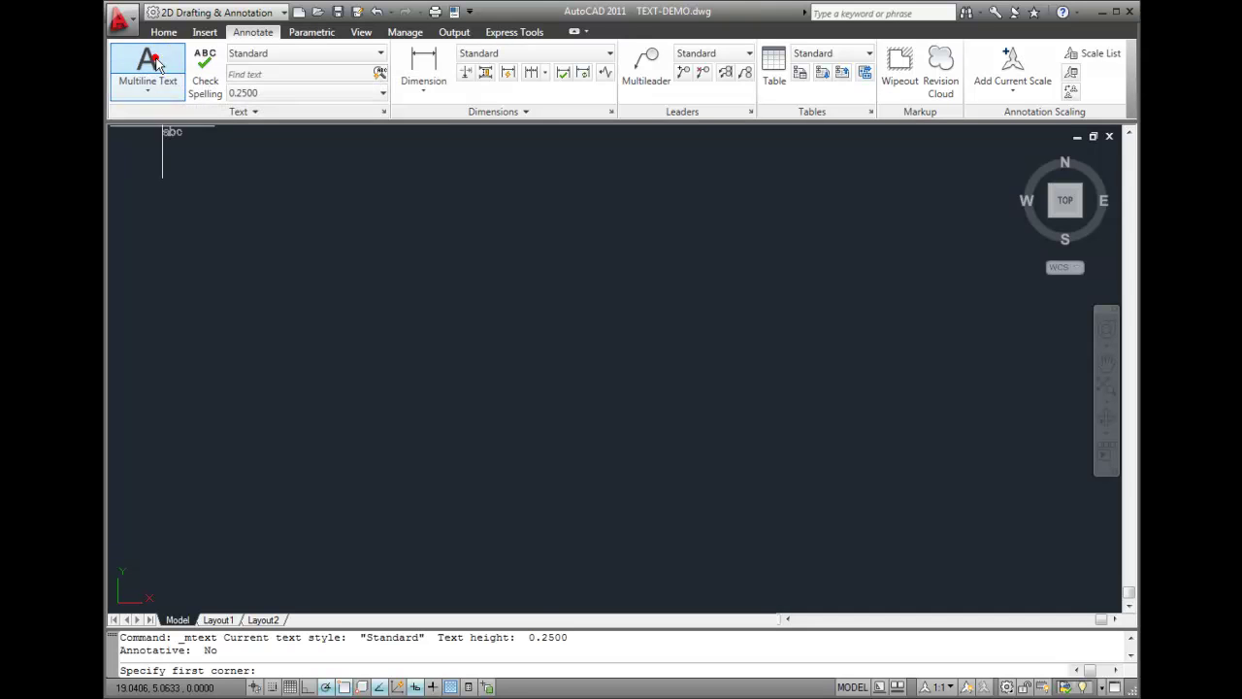
{"action": "left_click", "coordinate": [264, 226]}
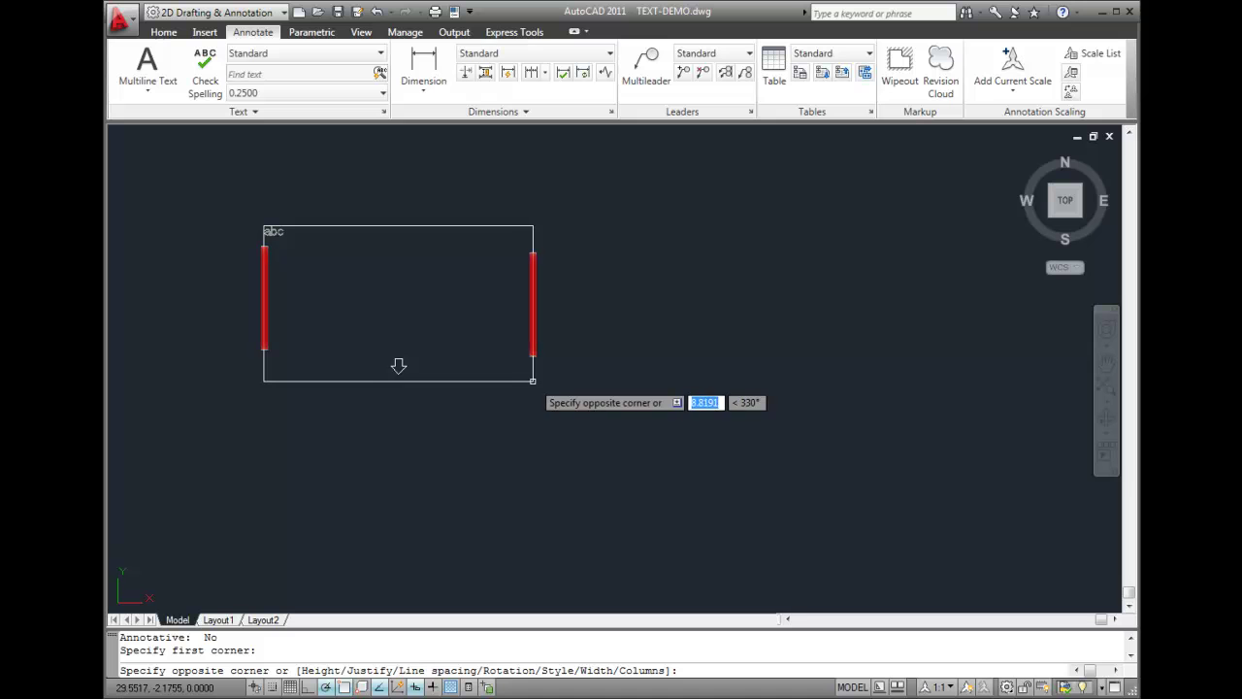
{"action": "left_click", "coordinate": [539, 379]}
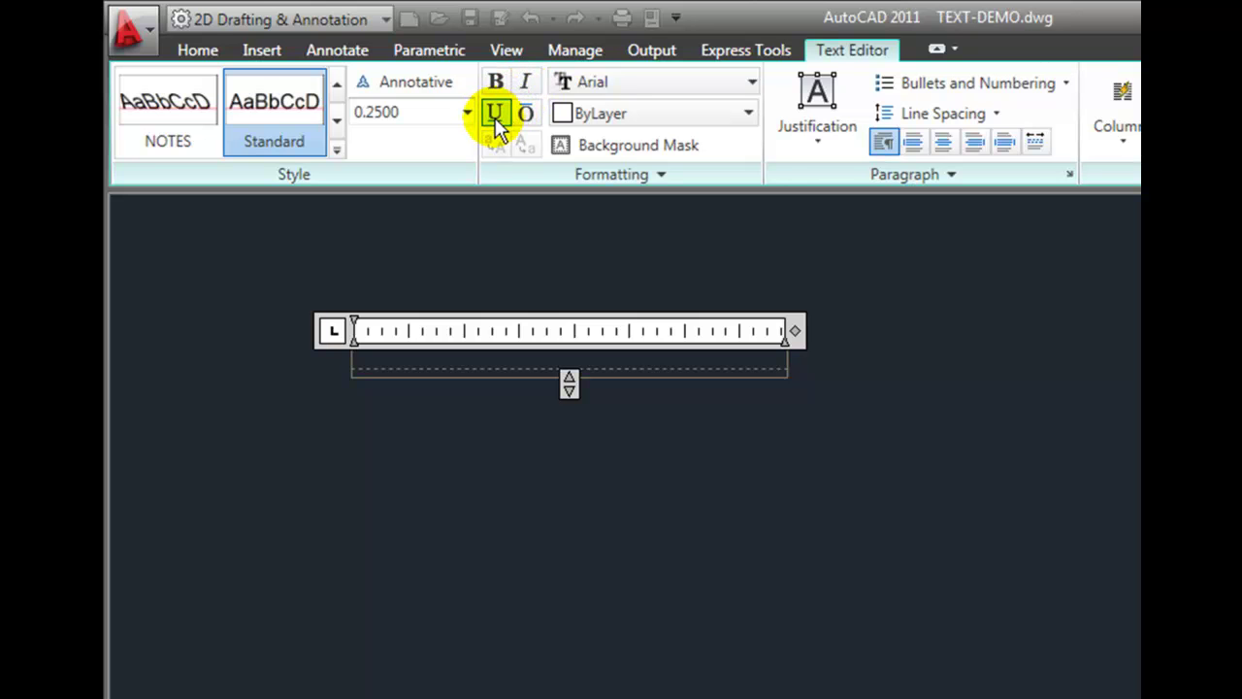
- Examine the font, text colour, bullets and numbering, and line spacing options available for the new multiline text
{"action": "left_click", "coordinate": [753, 86]}
{"action": "left_click", "coordinate": [753, 87]}
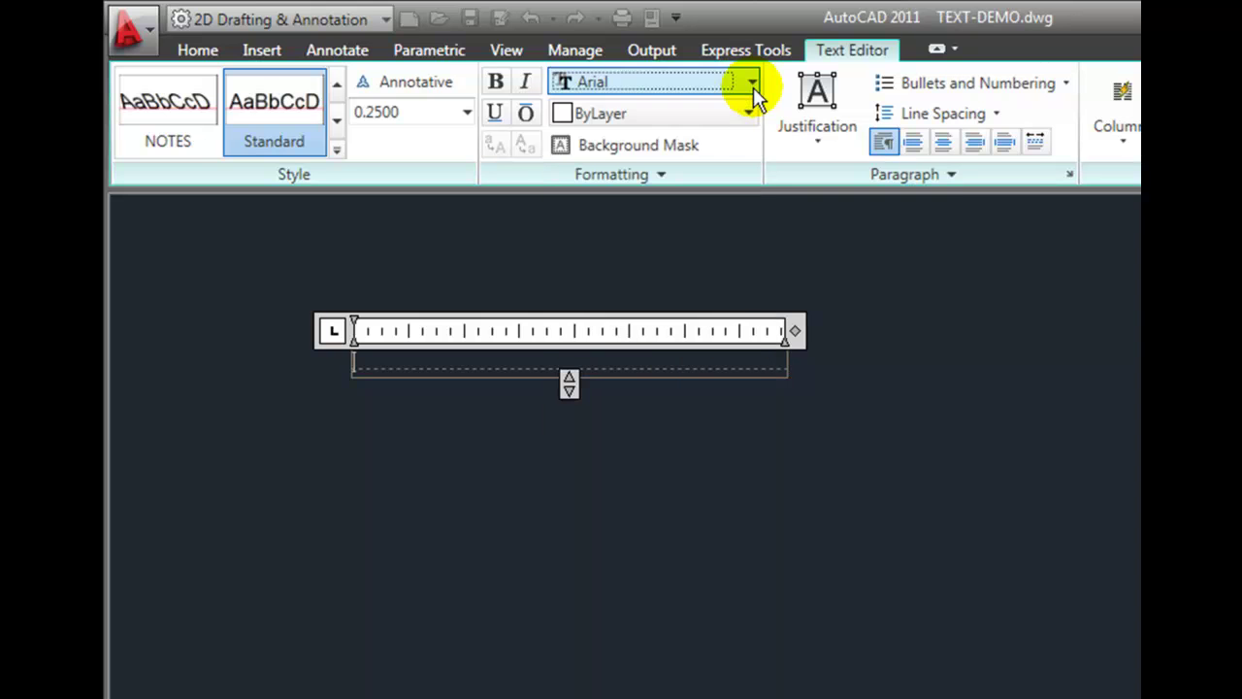
{"action": "left_click", "coordinate": [746, 115]}
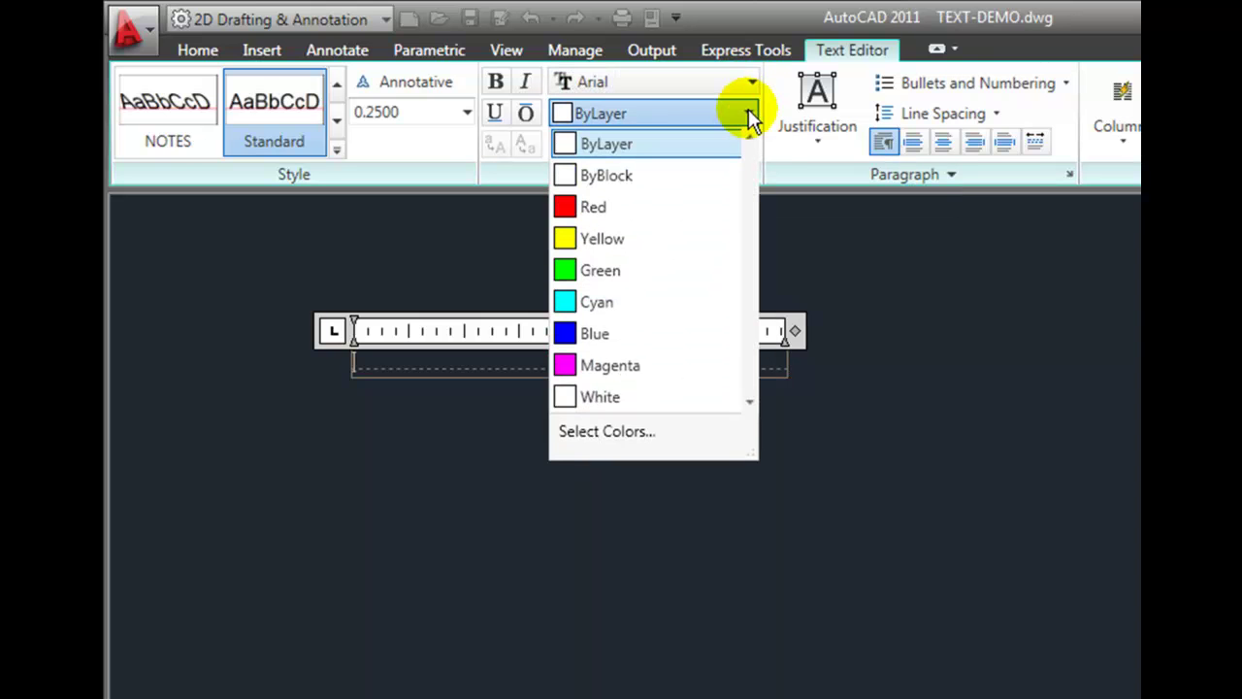
{"action": "left_click", "coordinate": [753, 116]}
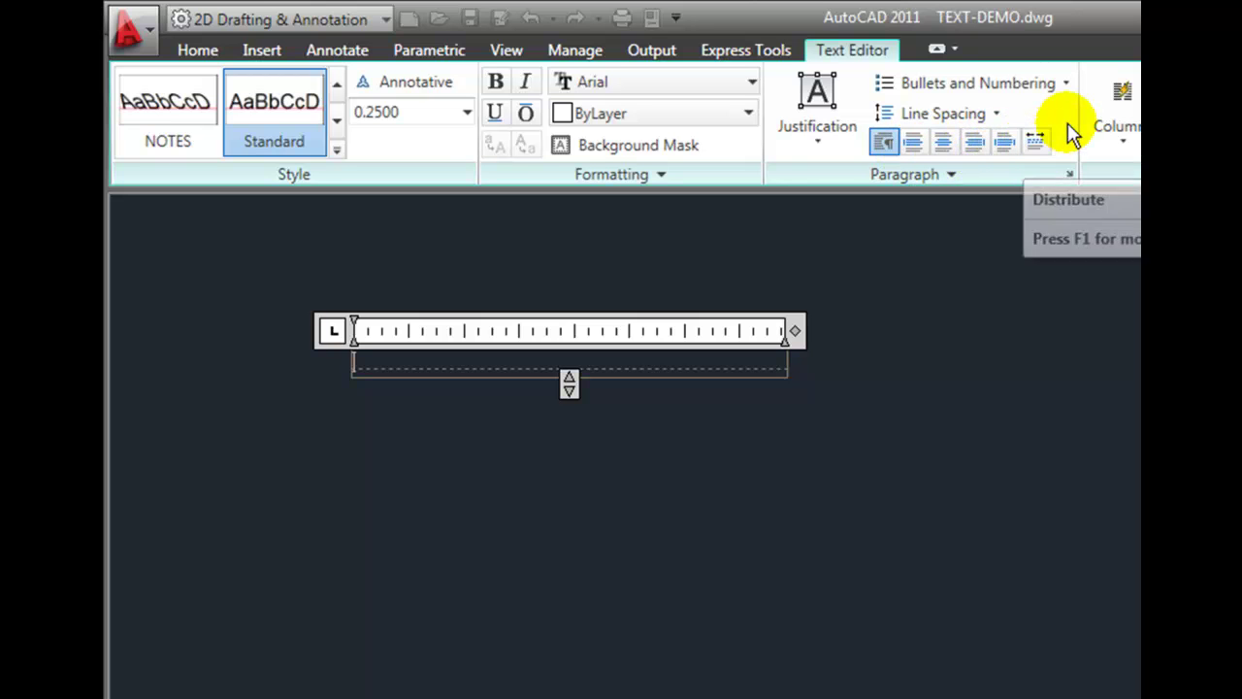
{"action": "left_click", "coordinate": [1068, 88]}
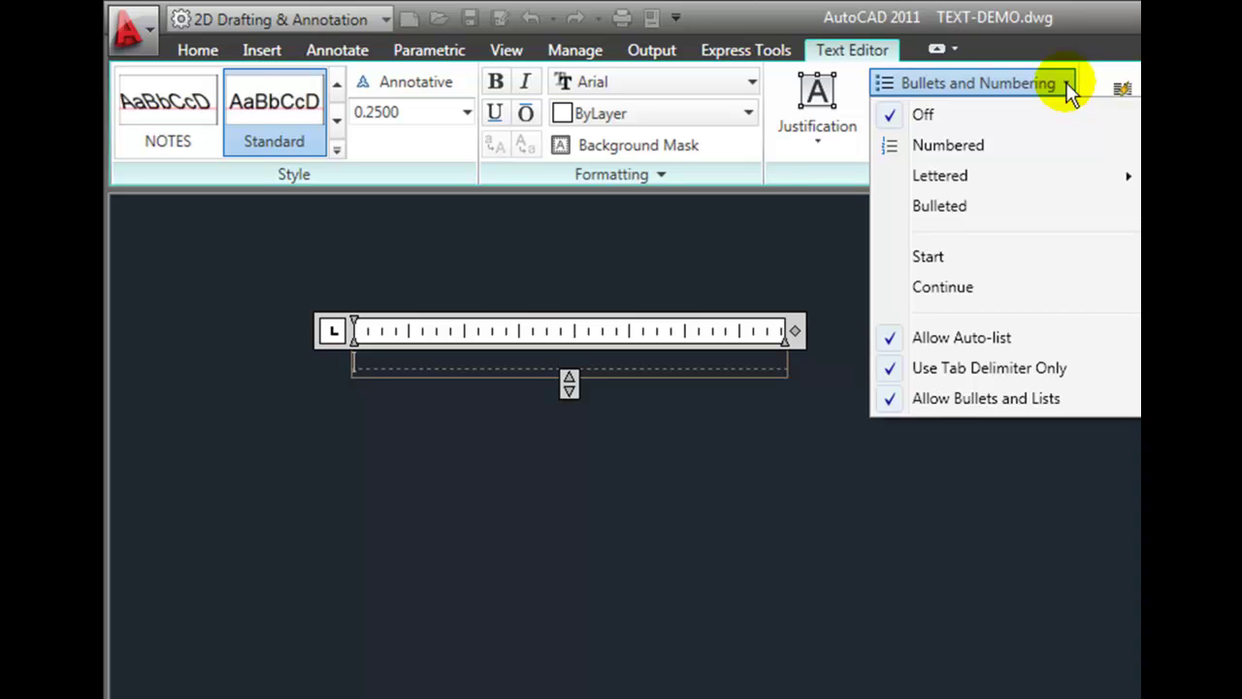
{"action": "left_click", "coordinate": [1069, 88]}
{"action": "left_click", "coordinate": [998, 120]}
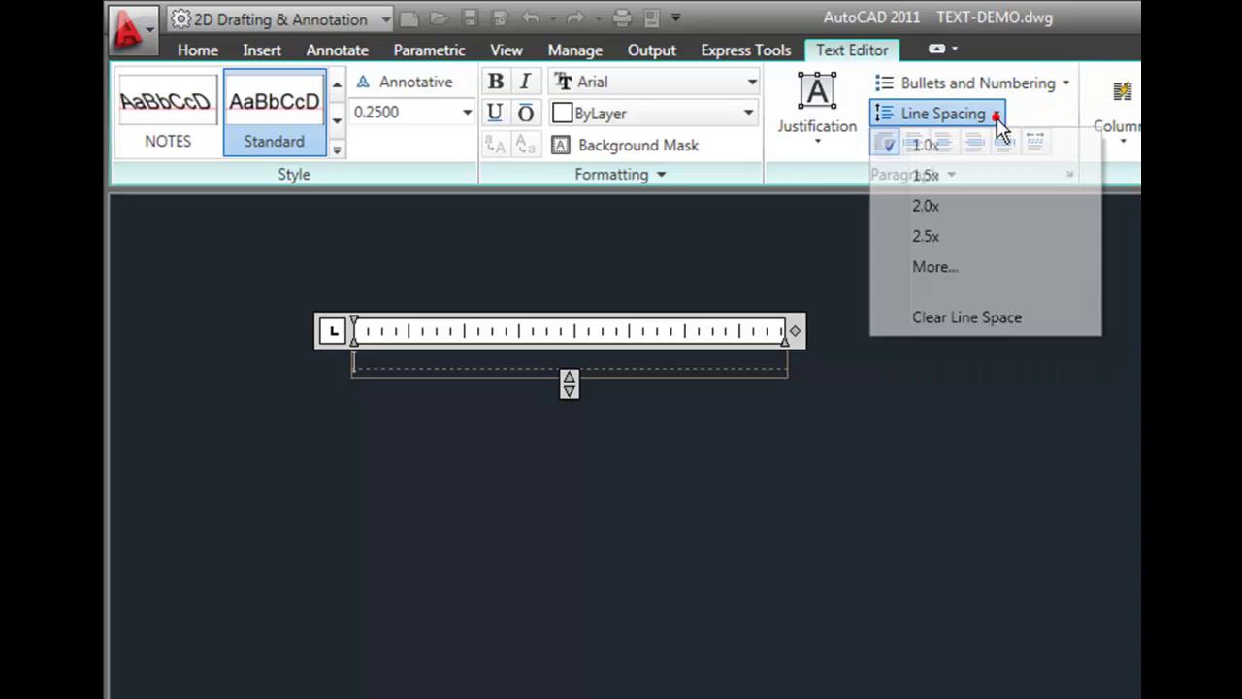
{"action": "left_click", "coordinate": [998, 119]}
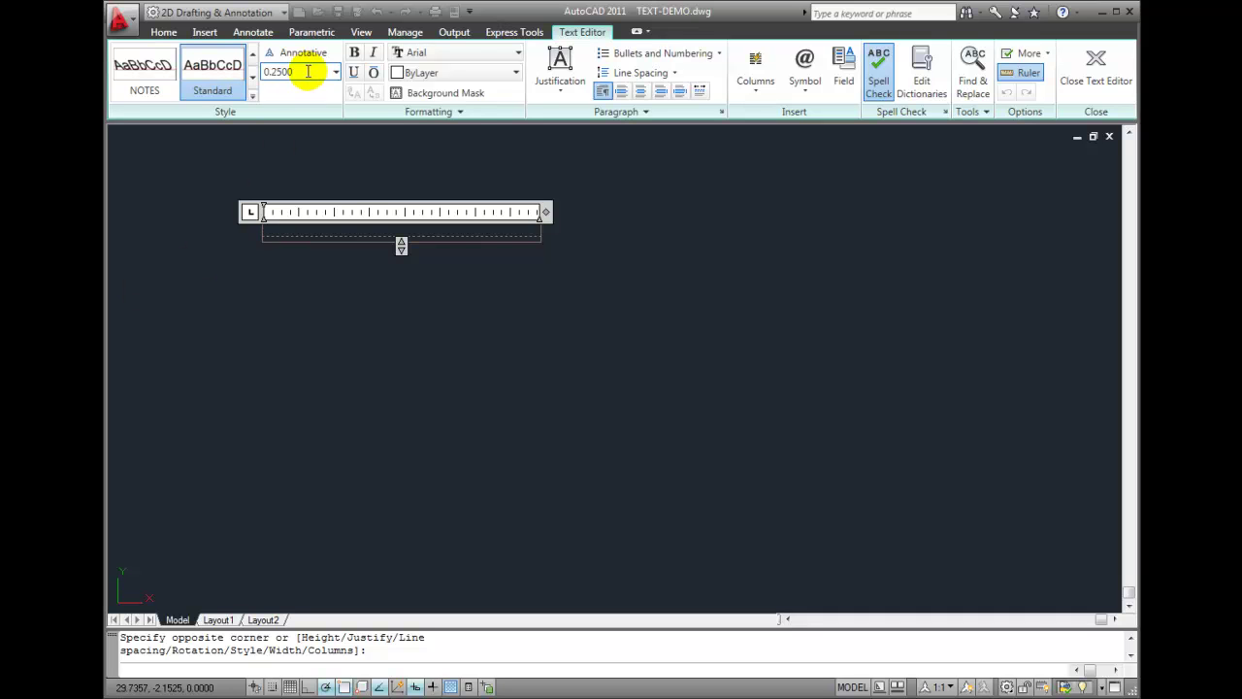
- Set the text height of the multiline text to 1
{"action": "left_click", "coordinate": [307, 73]}
{"action": "type", "text": "1"}
{"action": "key", "text": "Return"}
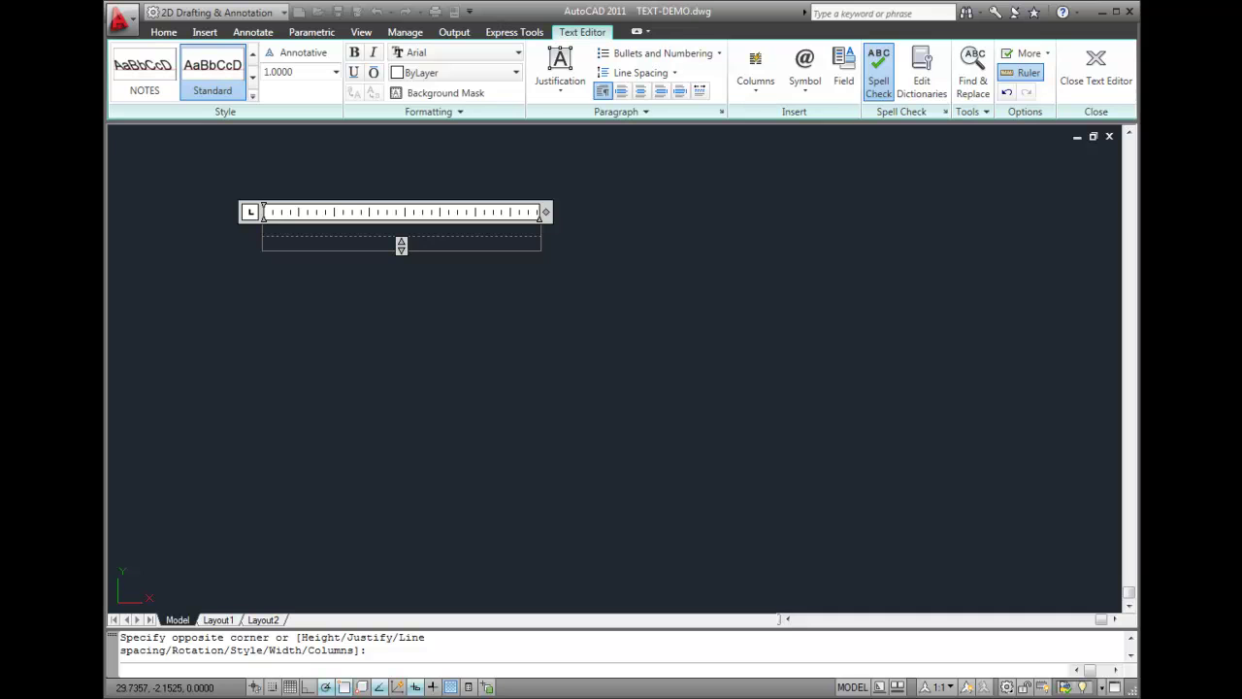
- Write "This is some text that I want in the drawing" and widen the text column to about 9.3 units
{"action": "type", "text": "This is s"}
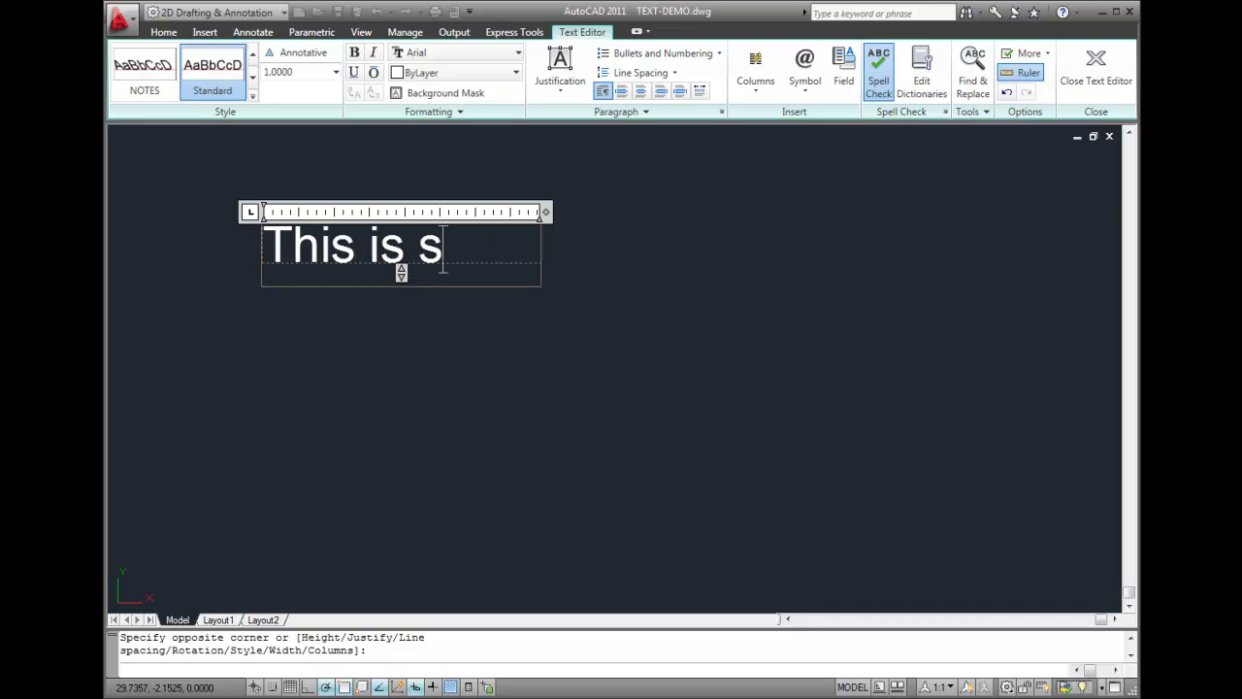
{"action": "type", "text": "ome text that"}
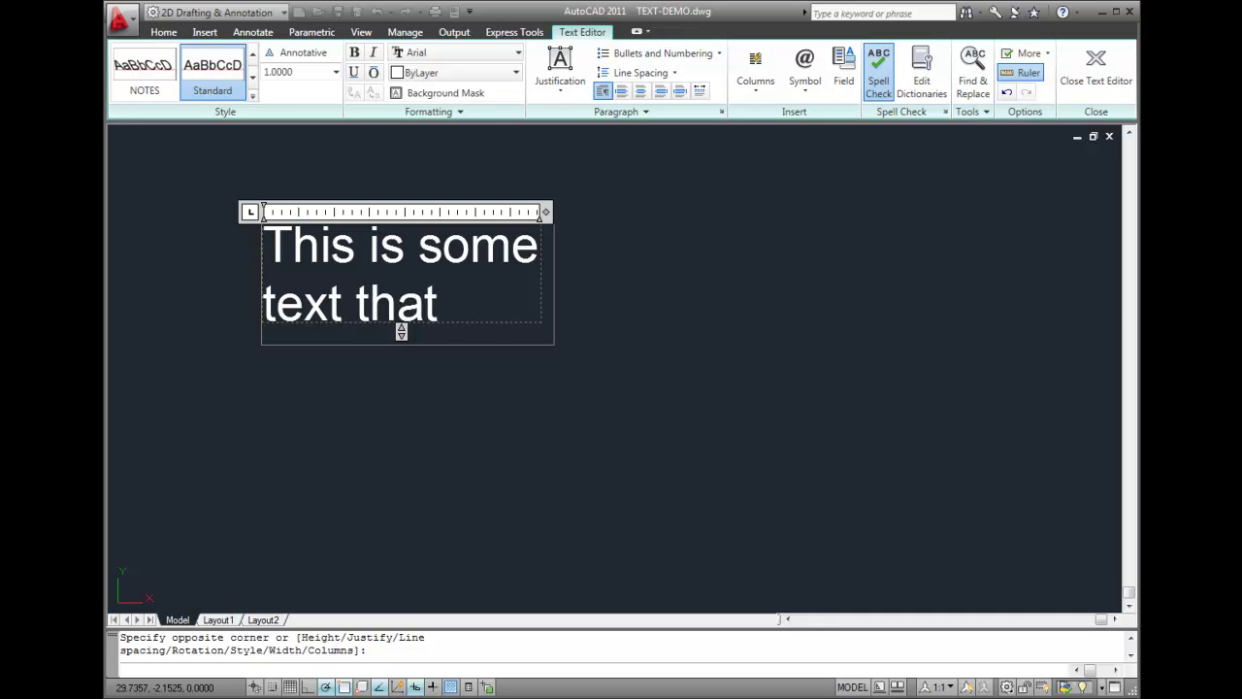
{"action": "type", "text": " I want"}
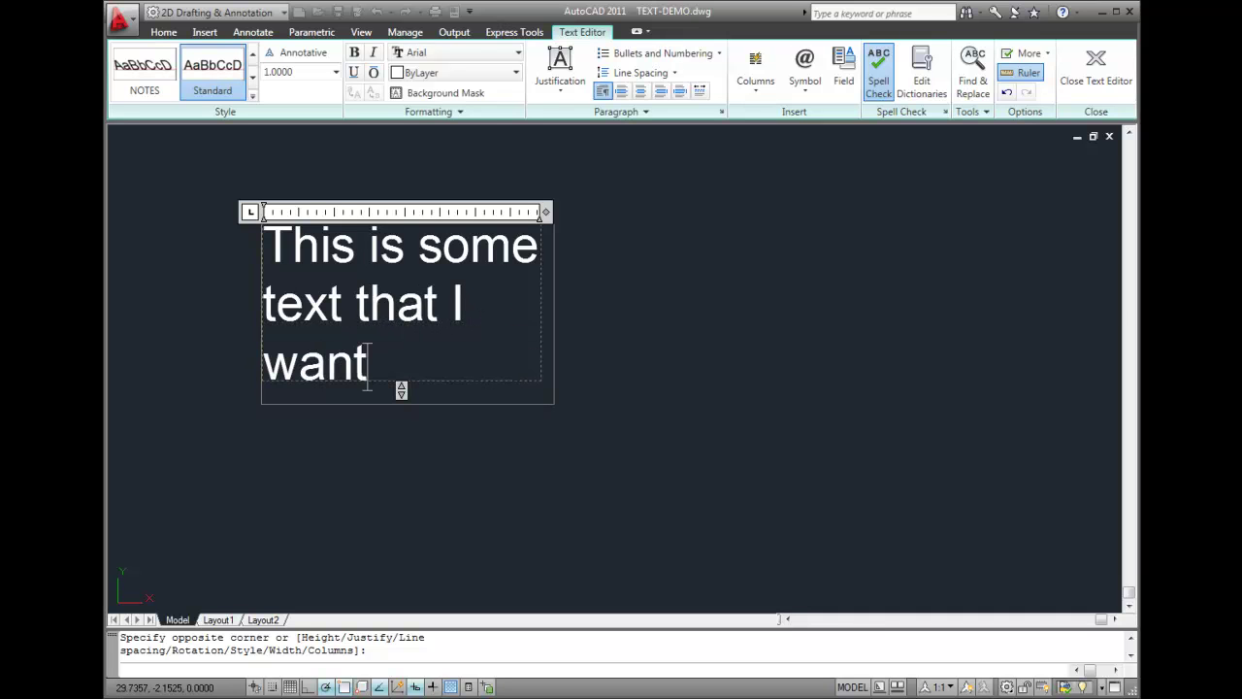
{"action": "type", "text": " in the drawing"}
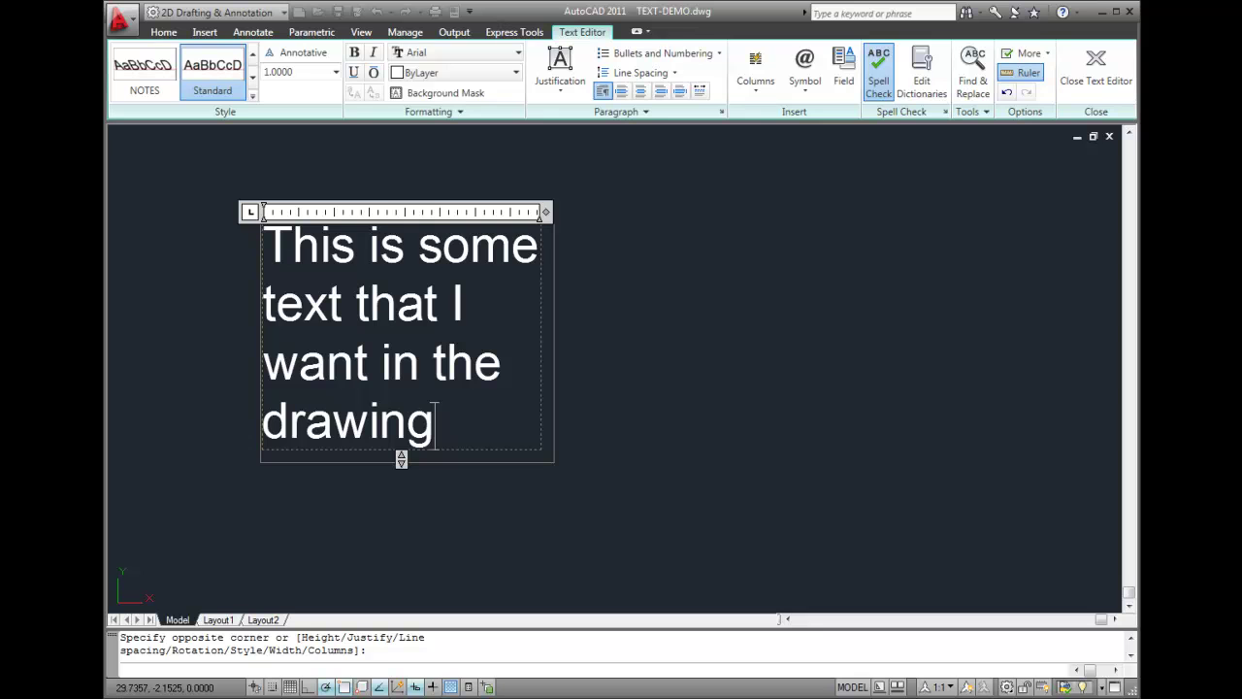
{"action": "left_click_drag", "start_coordinate": [546, 212], "coordinate": [598, 210]}
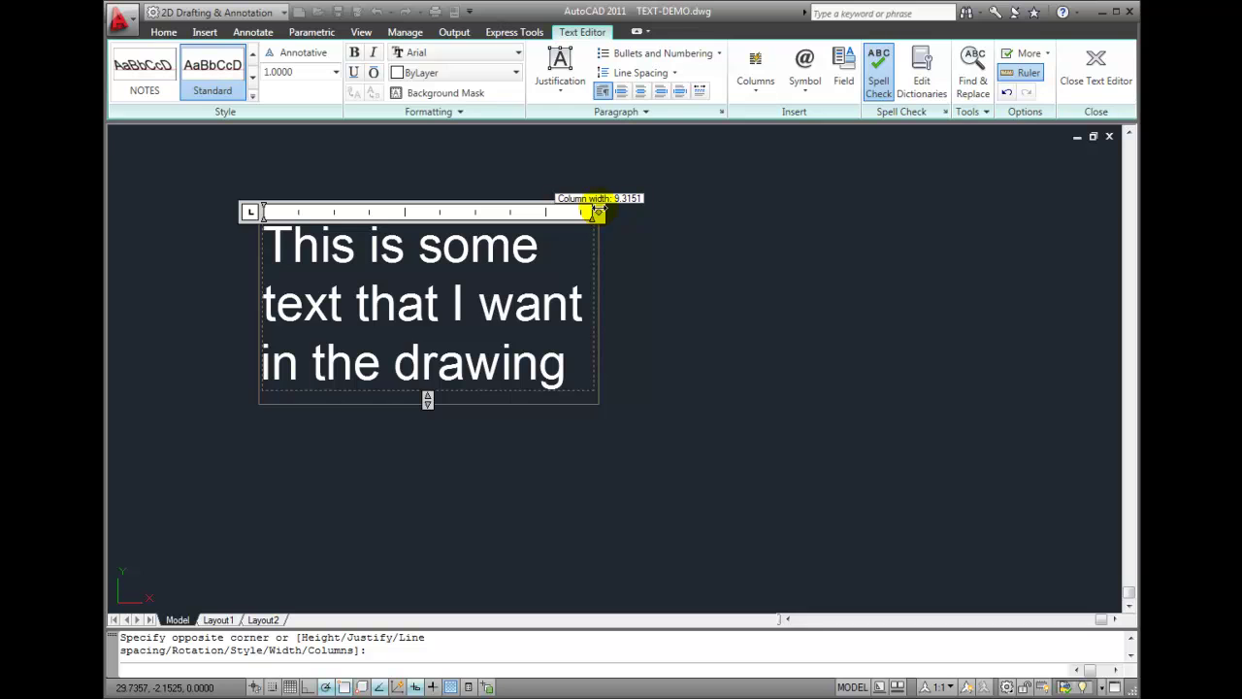
{"action": "left_click_drag", "start_coordinate": [596, 211], "coordinate": [596, 211]}
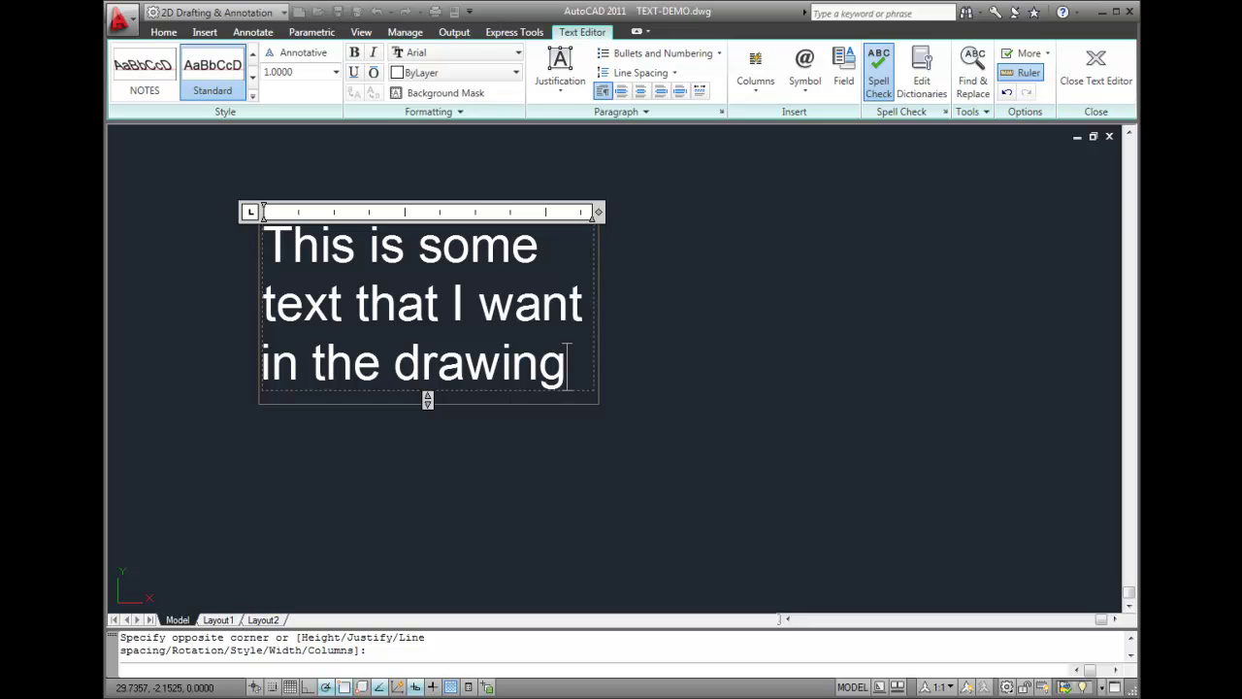
- Make the word "text" in the second line italic and underlined
{"action": "left_click", "coordinate": [269, 307]}
{"action": "left_click_drag", "start_coordinate": [269, 308], "coordinate": [340, 307]}
{"action": "left_click", "coordinate": [375, 54]}
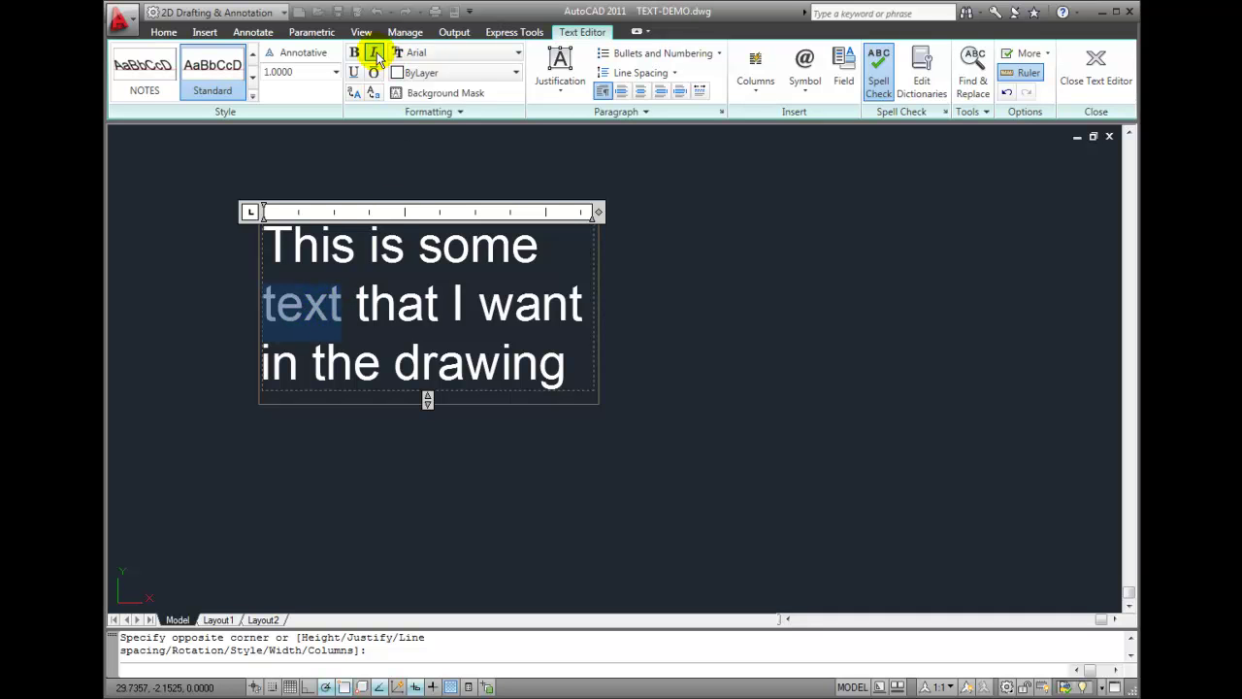
{"action": "left_click", "coordinate": [375, 53]}
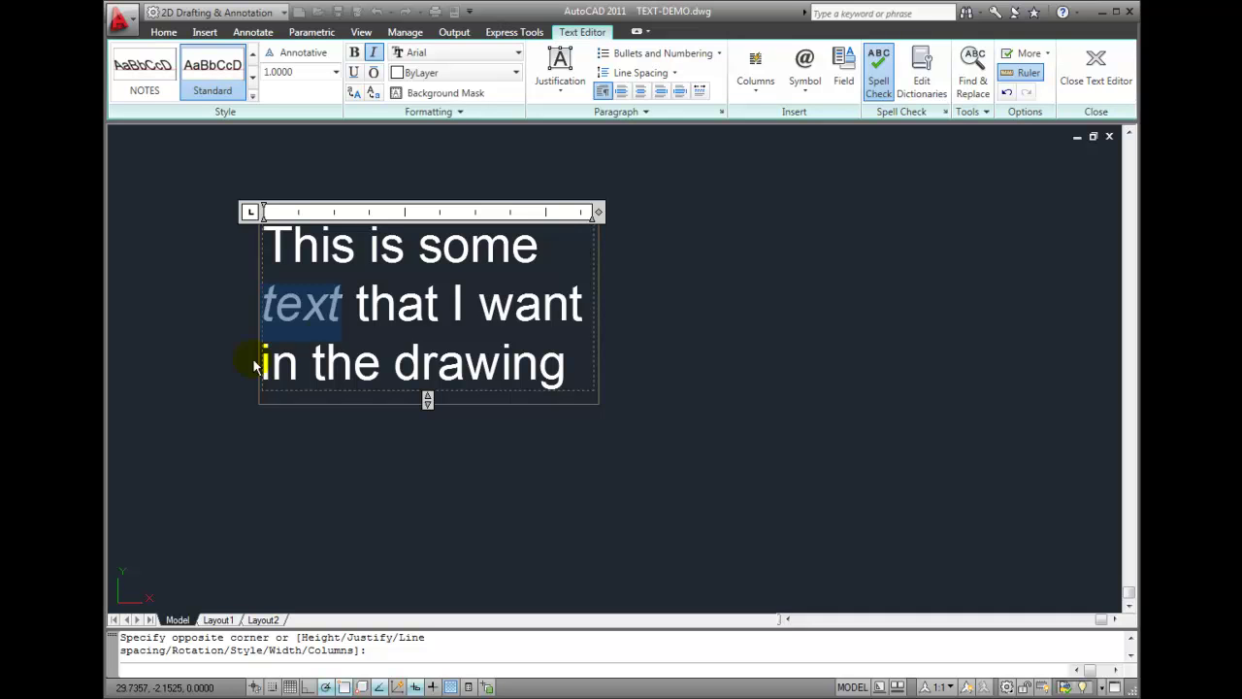
{"action": "left_click", "coordinate": [355, 73]}
- Colour the word "text" red with the FreesiaUPC font, and finish editing the multiline text
{"action": "left_click", "coordinate": [517, 74]}
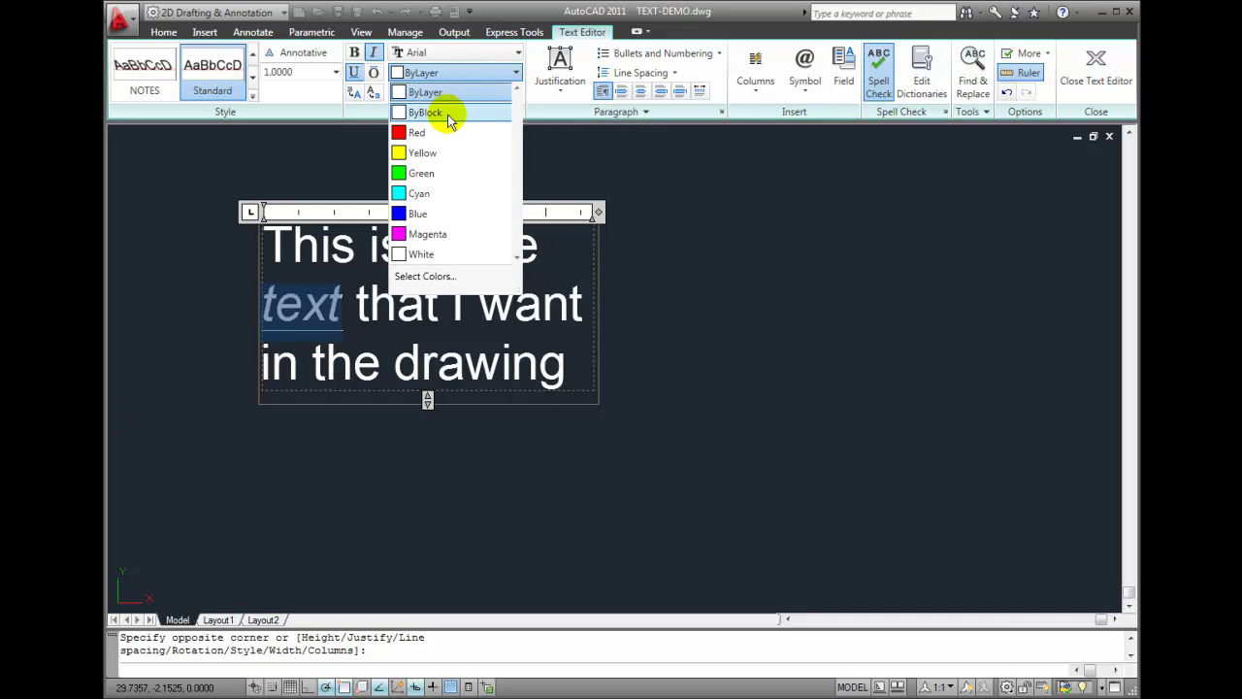
{"action": "left_click", "coordinate": [435, 129]}
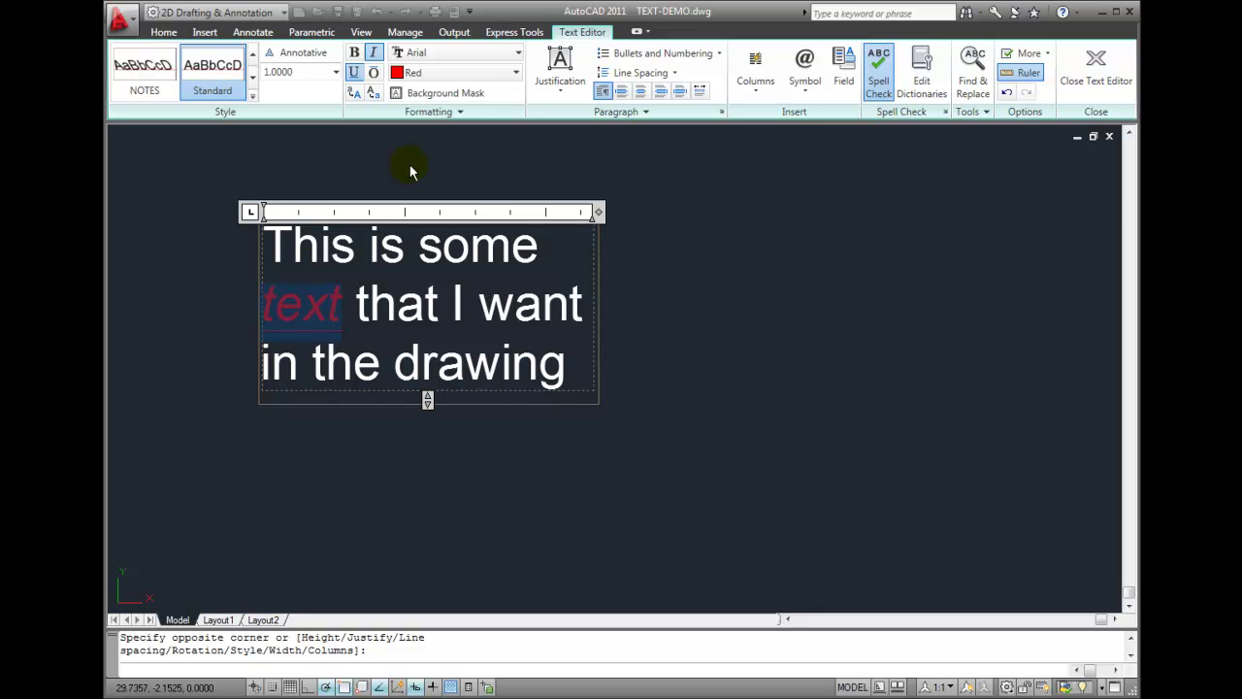
{"action": "left_click", "coordinate": [518, 53]}
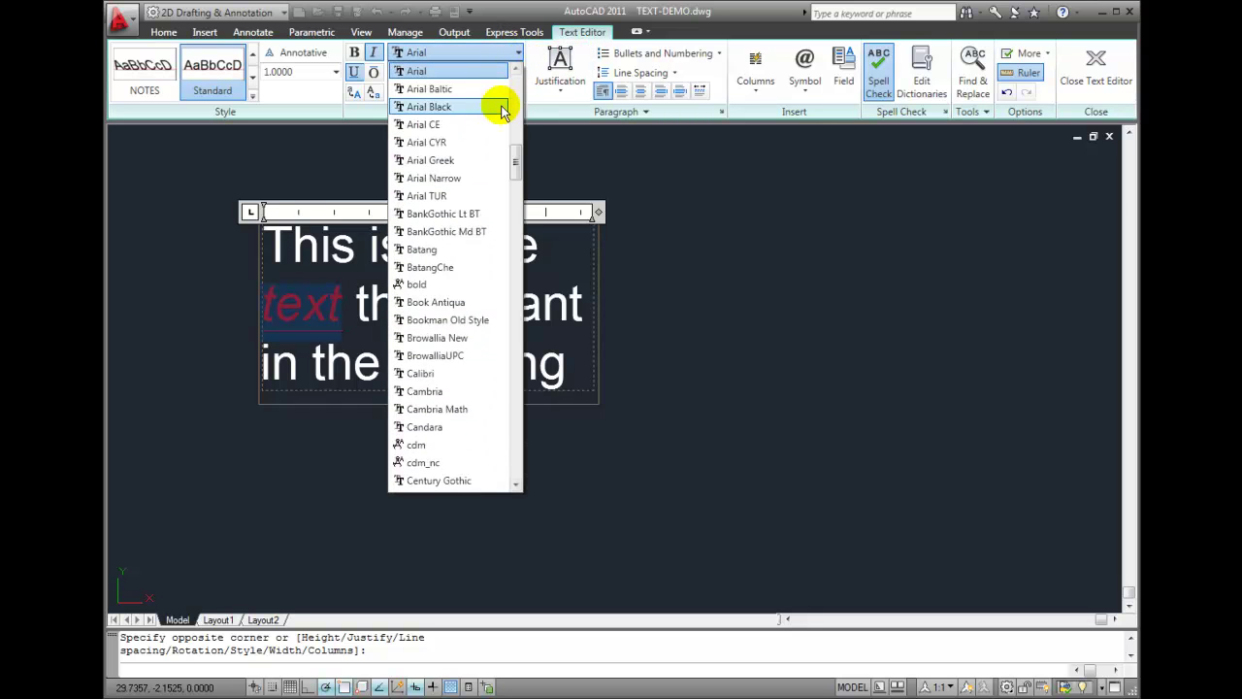
{"action": "left_click_drag", "start_coordinate": [518, 176], "coordinate": [520, 245]}
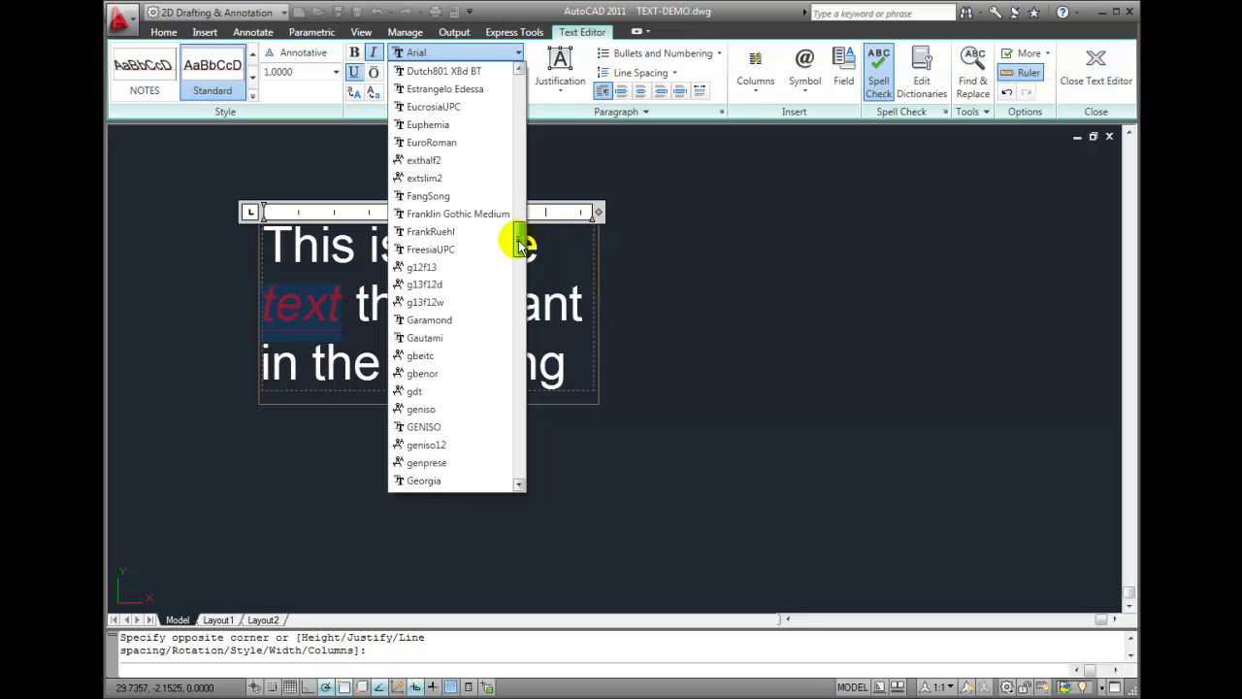
{"action": "left_click", "coordinate": [453, 249]}
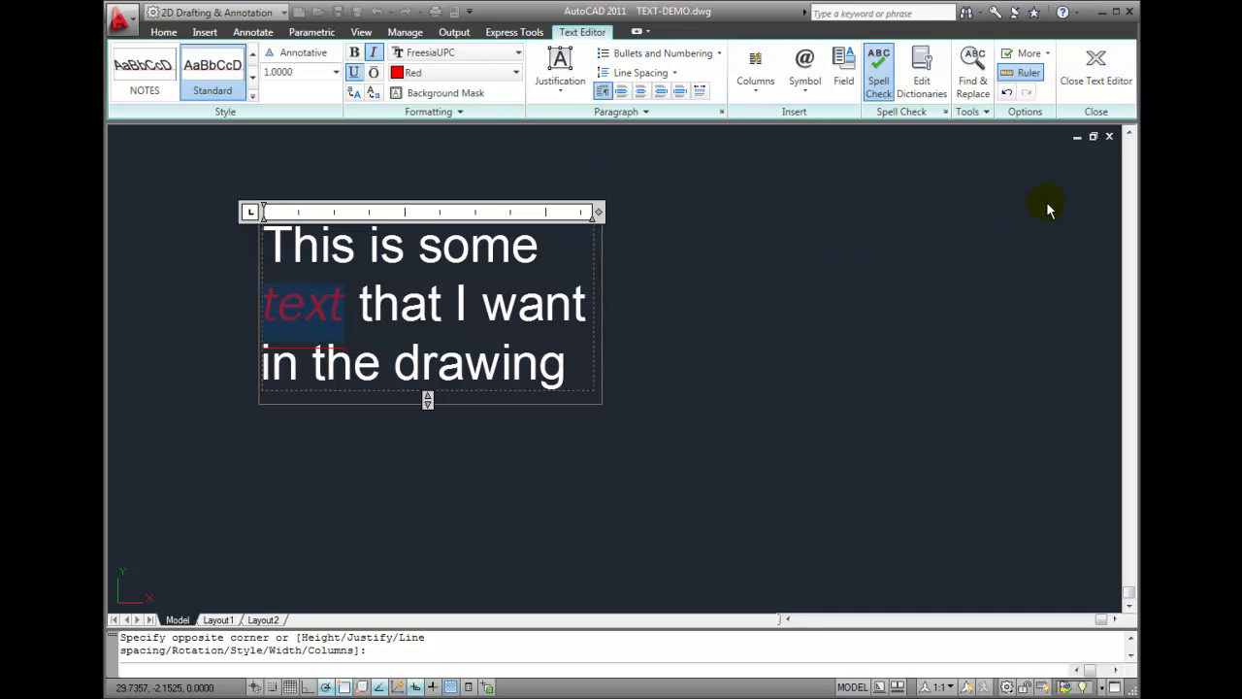
{"action": "left_click", "coordinate": [1090, 77]}
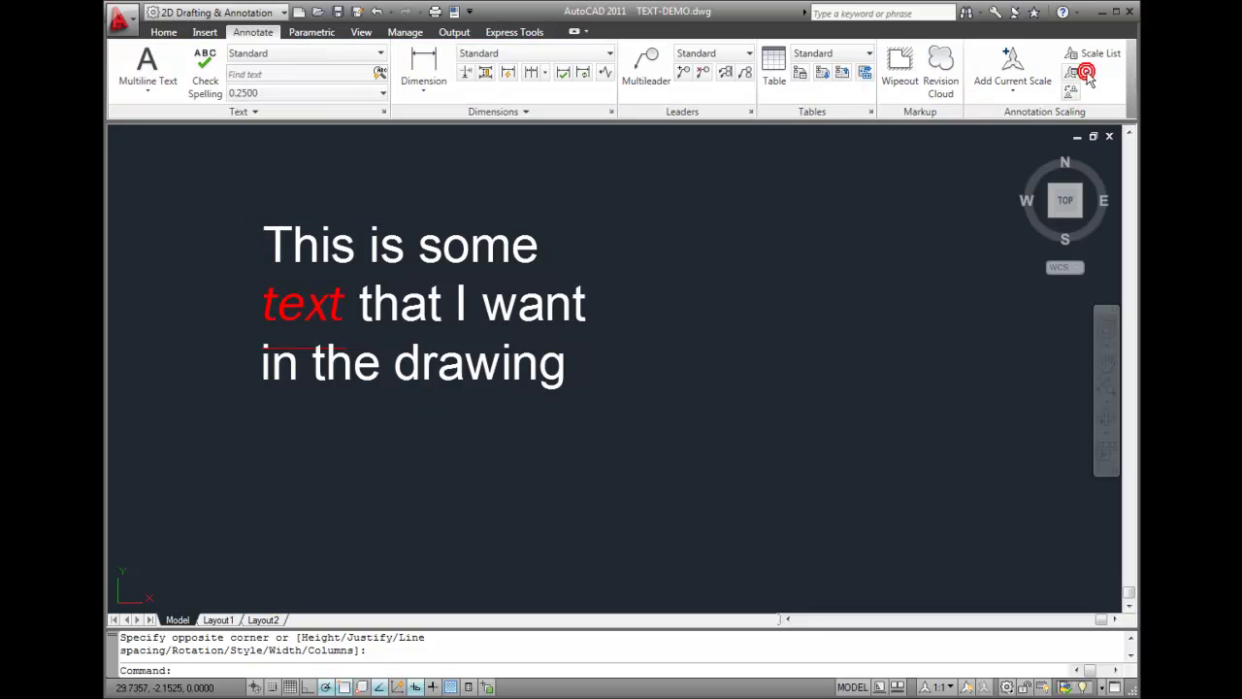
- Move the multiline text object horizontally to the right by its insertion grip
{"action": "left_click", "coordinate": [455, 236]}
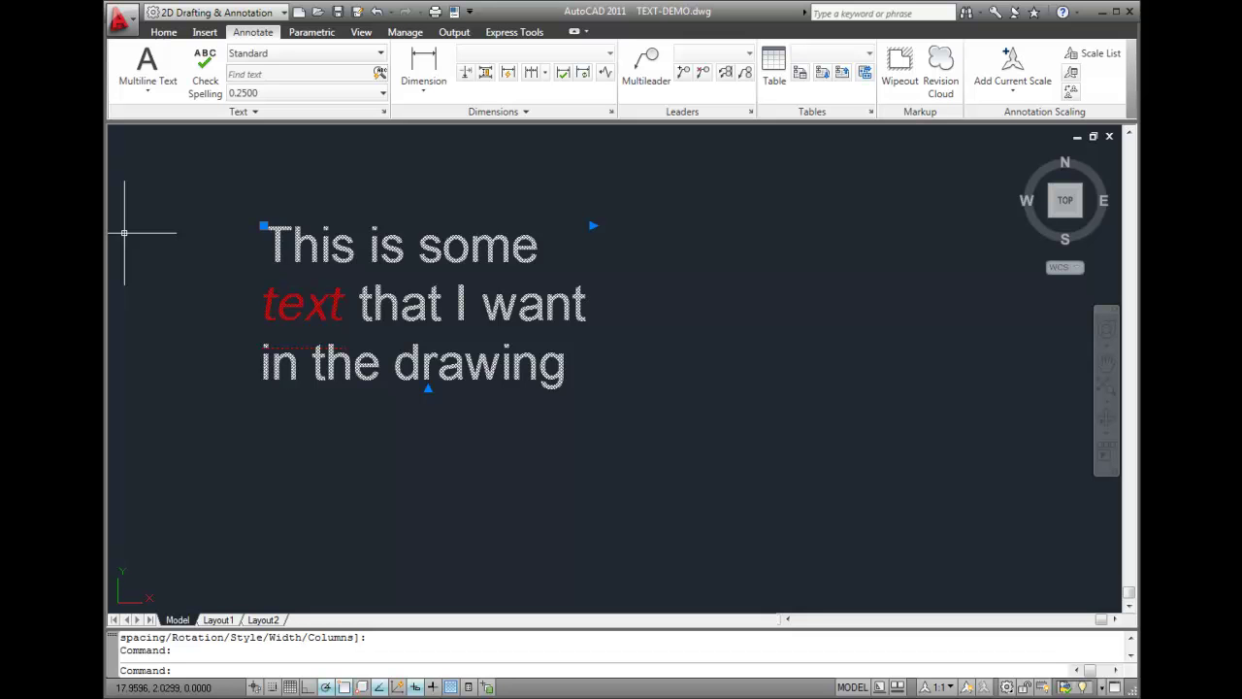
{"action": "left_click", "coordinate": [264, 226]}
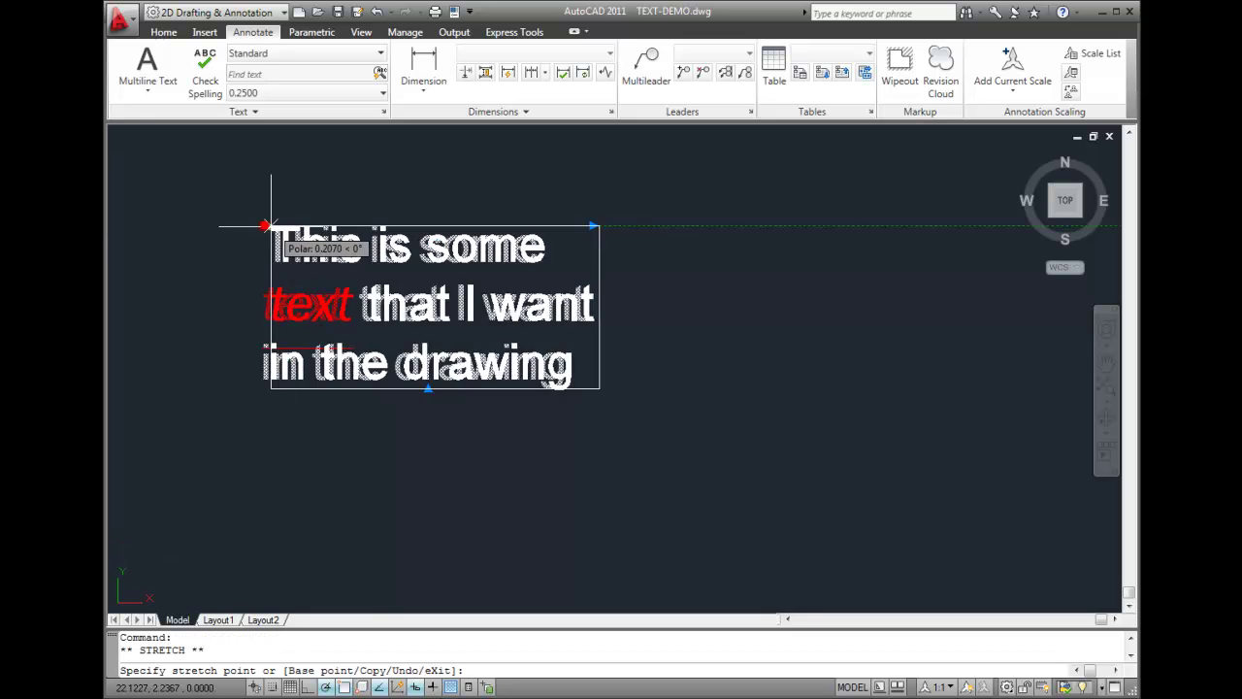
{"action": "left_click", "coordinate": [412, 225]}
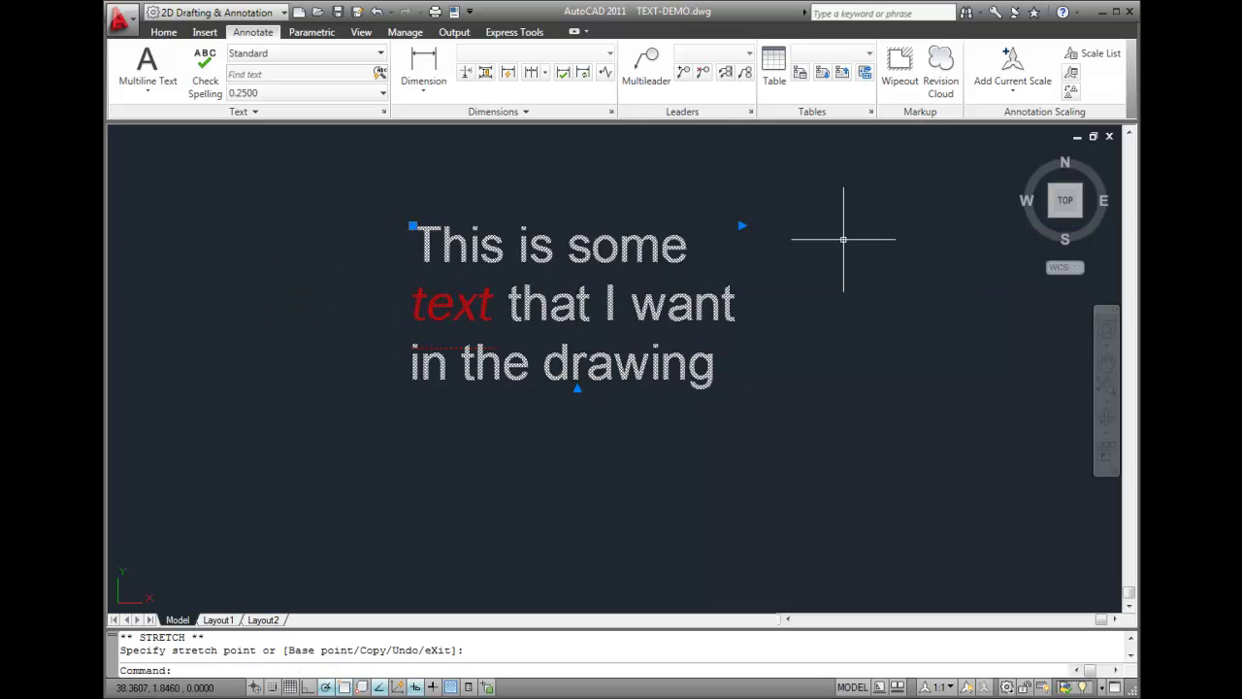
- Stretch the text object about 5.1 units wider, and narrow it so that "This is" alone fits on the first line
{"action": "left_click", "coordinate": [742, 225]}
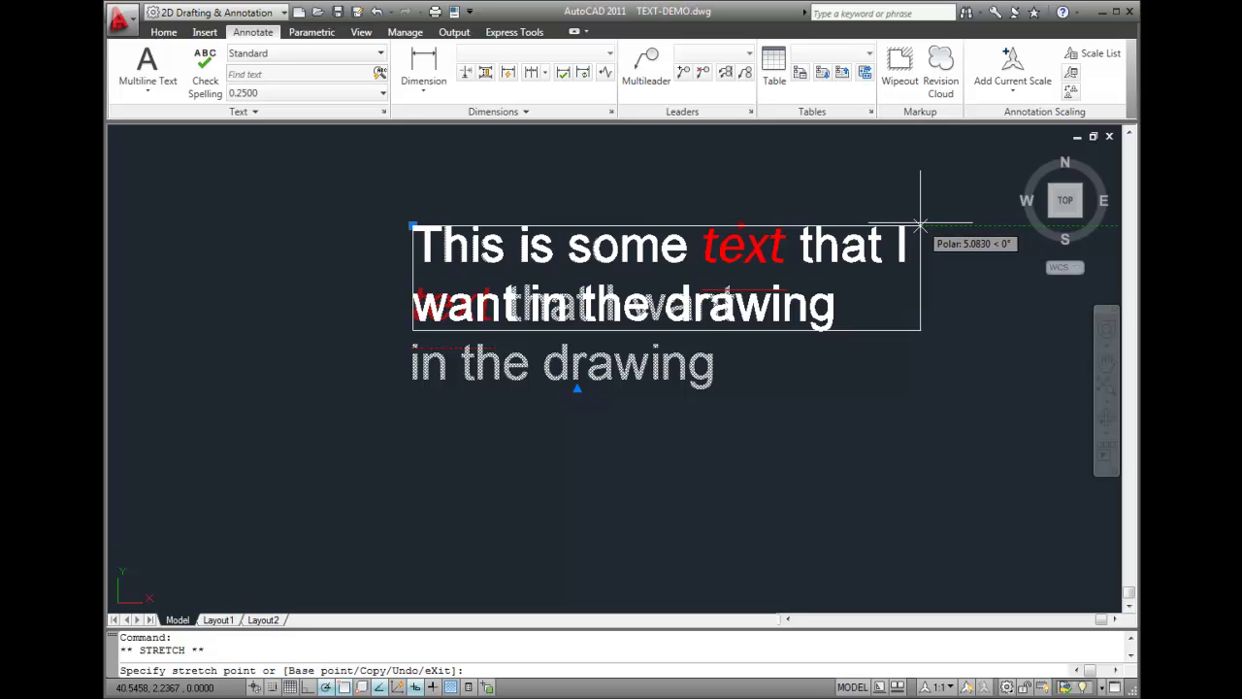
{"action": "left_click", "coordinate": [920, 225]}
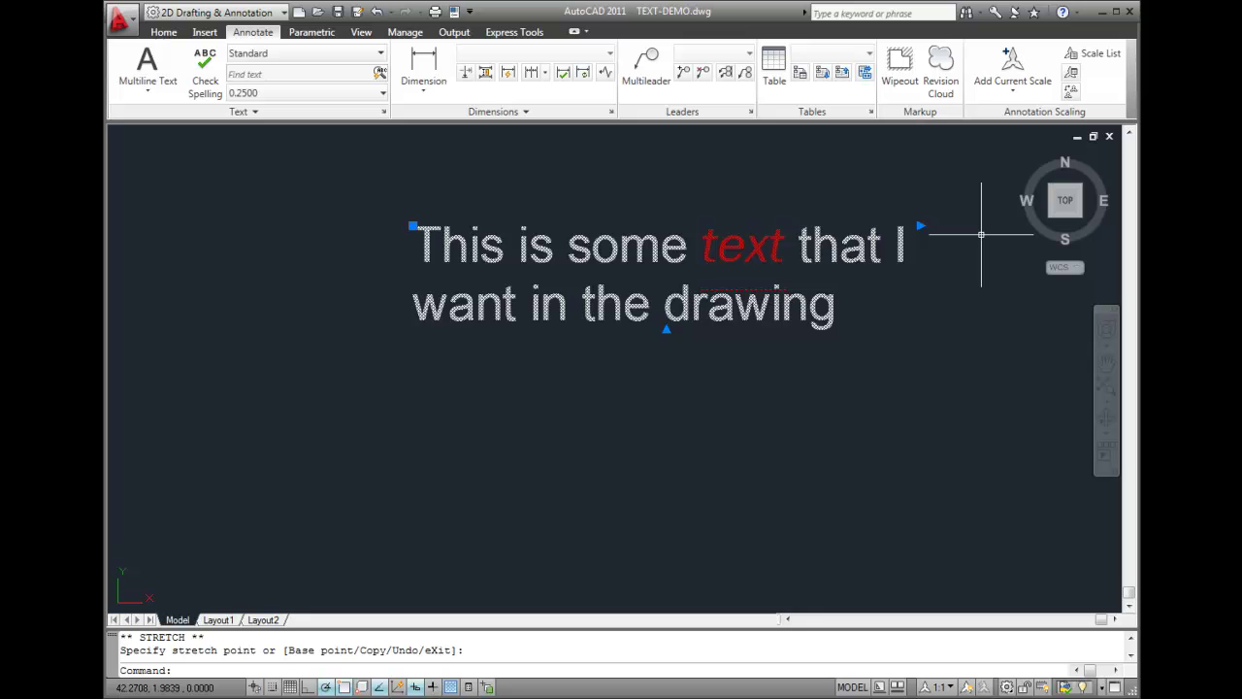
{"action": "left_click", "coordinate": [920, 226]}
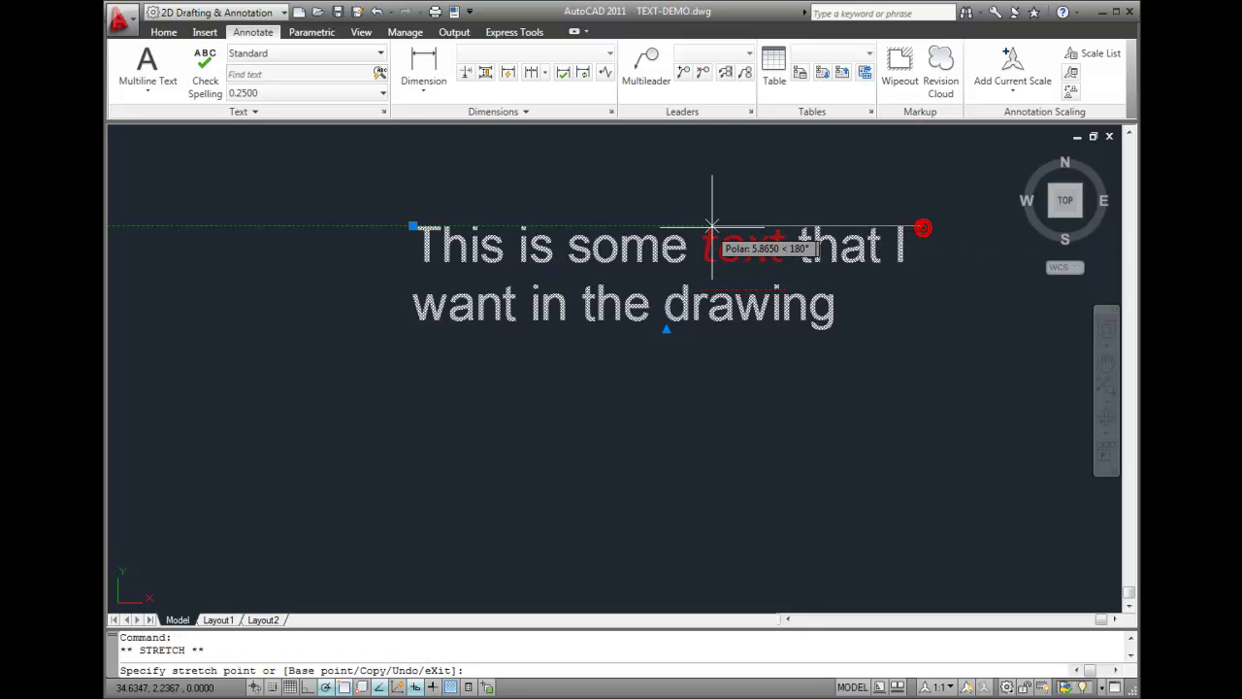
{"action": "left_click", "coordinate": [682, 226]}
- Shorten the text object's height to just below "some text" so the remaining words flow into a second column, and deselect it
{"action": "left_click", "coordinate": [547, 503]}
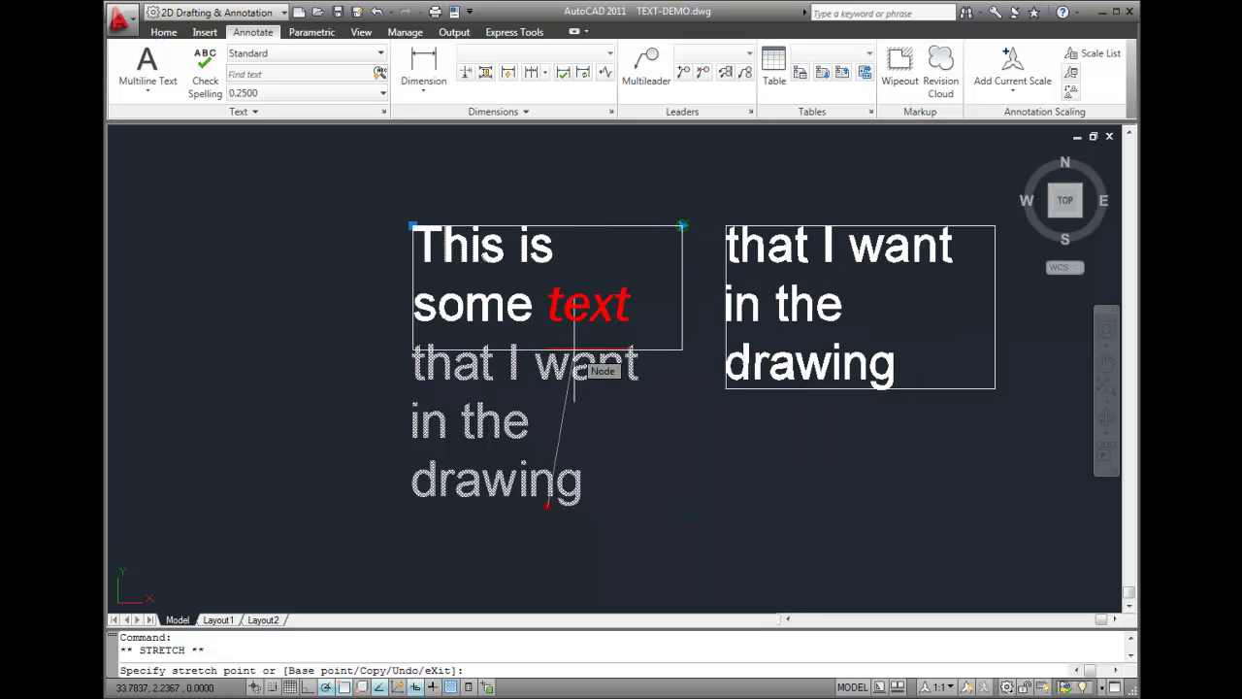
{"action": "left_click", "coordinate": [570, 359]}
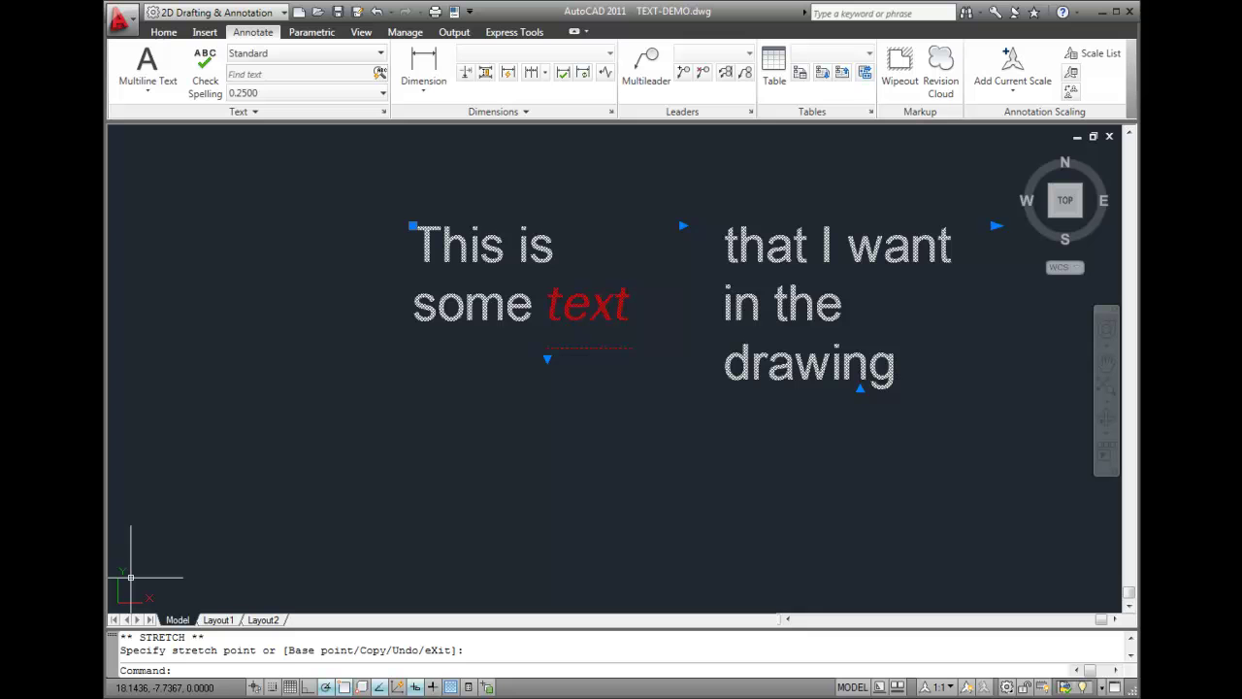
{"action": "key", "text": "Escape"}
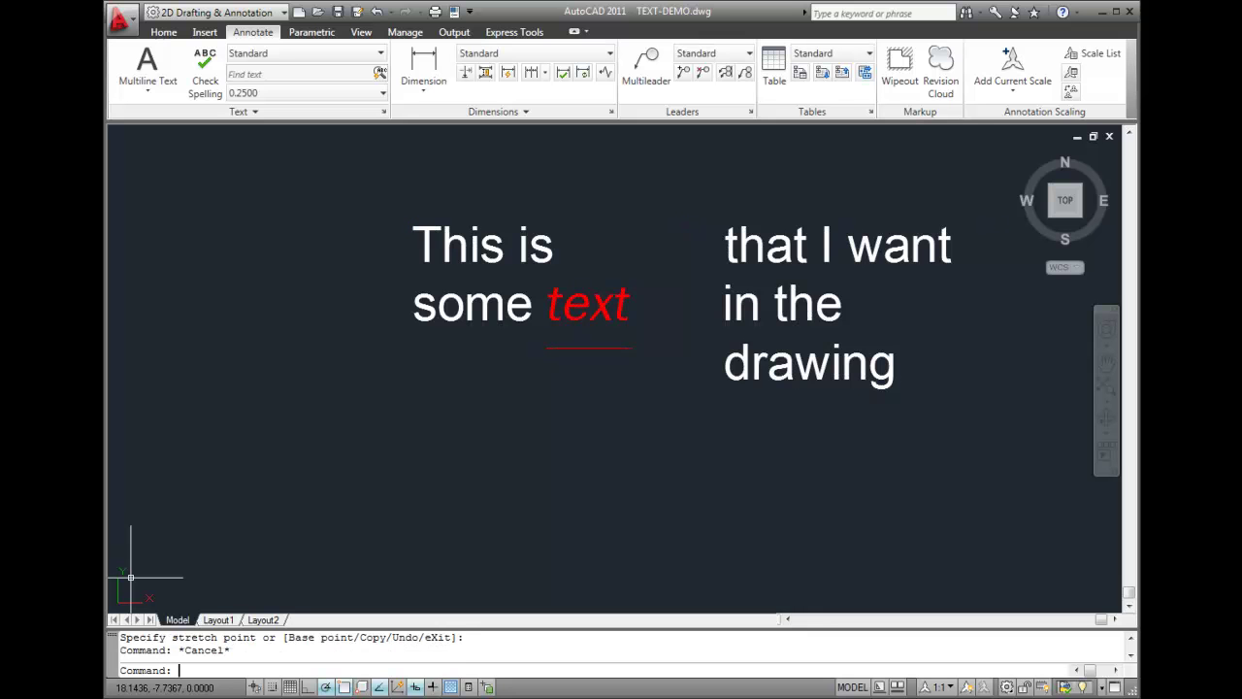